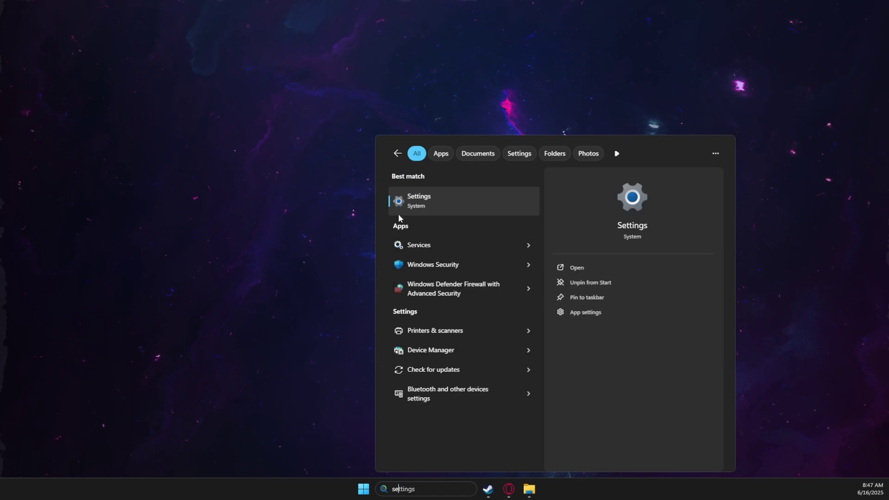
# Open Windows Settings and check the Windows Update page for available updates.
pyautogui.click(409, 215)
pyautogui.moveTo(511, 47); pyautogui.dragTo(379, 24)
pyautogui.click(245, 327)
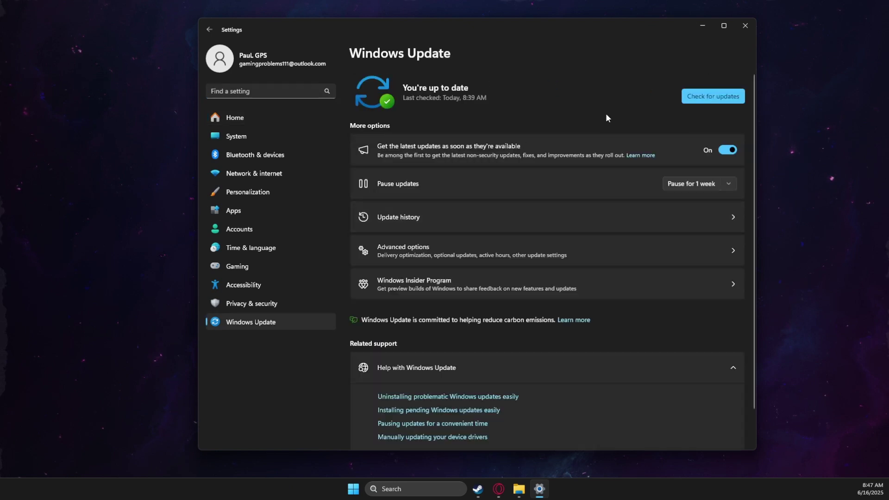
pyautogui.click(704, 26)
# Open the NVIDIA App and check the Drivers page for a newer Game Ready Driver.
pyautogui.click(412, 489)
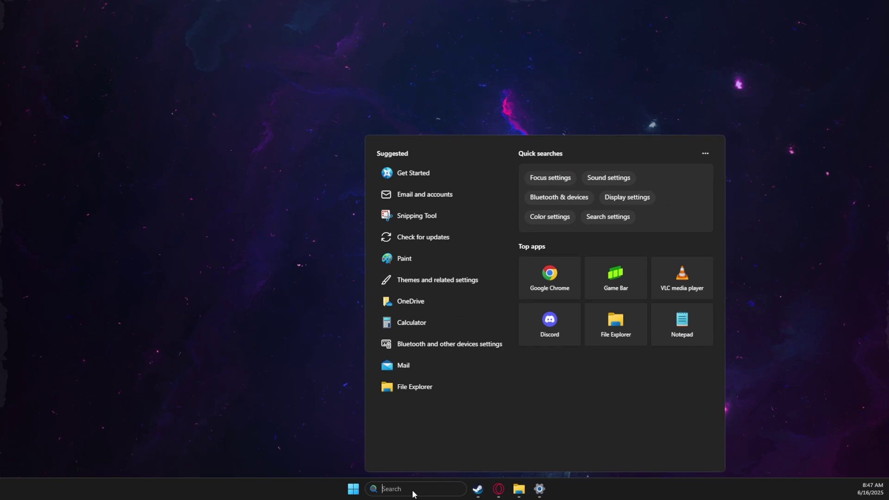
pyautogui.write('nvid')
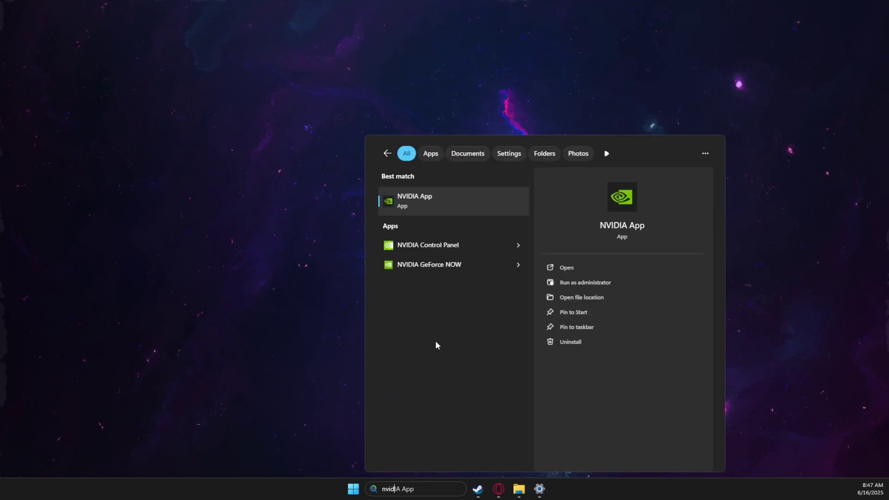
pyautogui.click(445, 210)
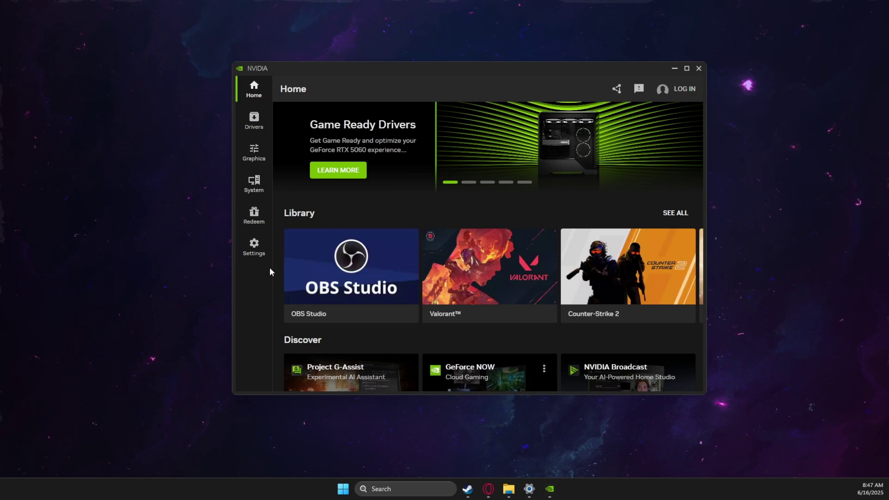
pyautogui.click(254, 244)
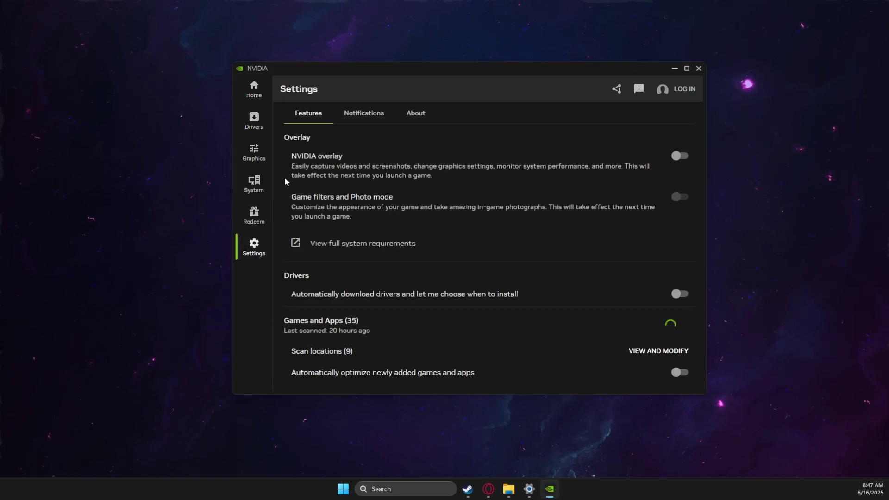
pyautogui.click(253, 119)
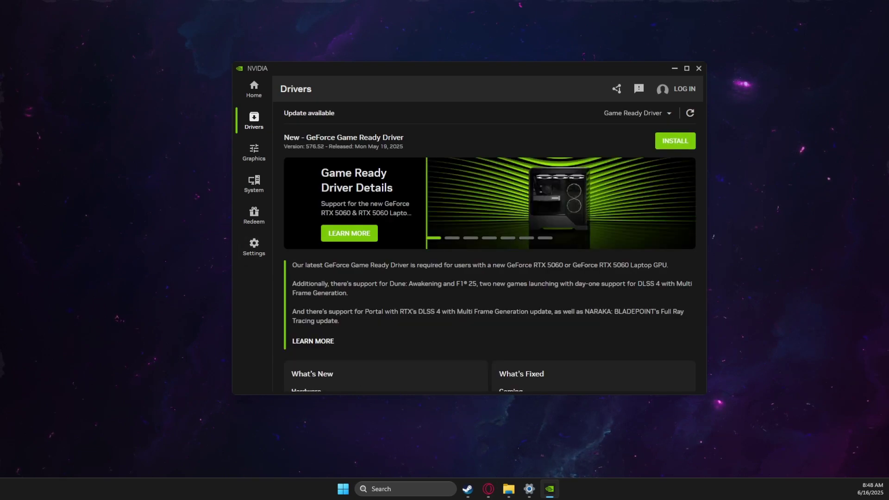
pyautogui.click(673, 68)
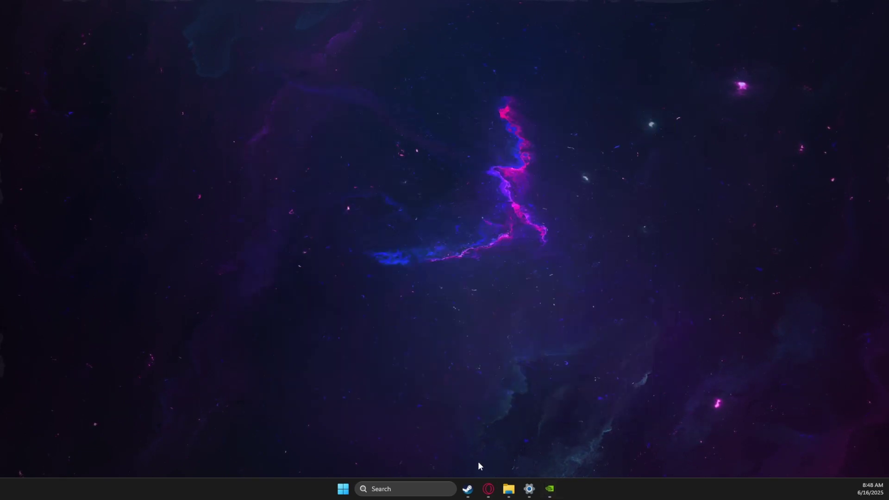
# Switch to Steam and review the launch options in the Counter-Strike 2 properties.
pyautogui.moveTo(468, 477)
pyautogui.click(384, 447)
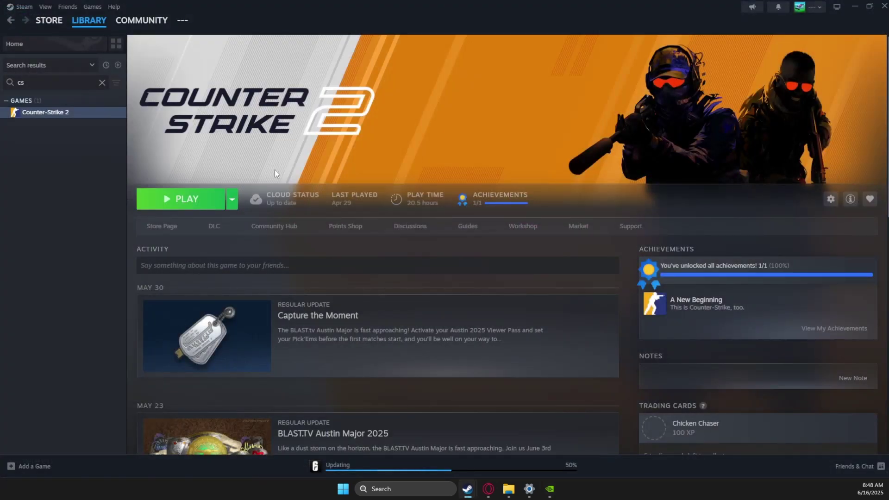
pyautogui.rightClick(40, 119)
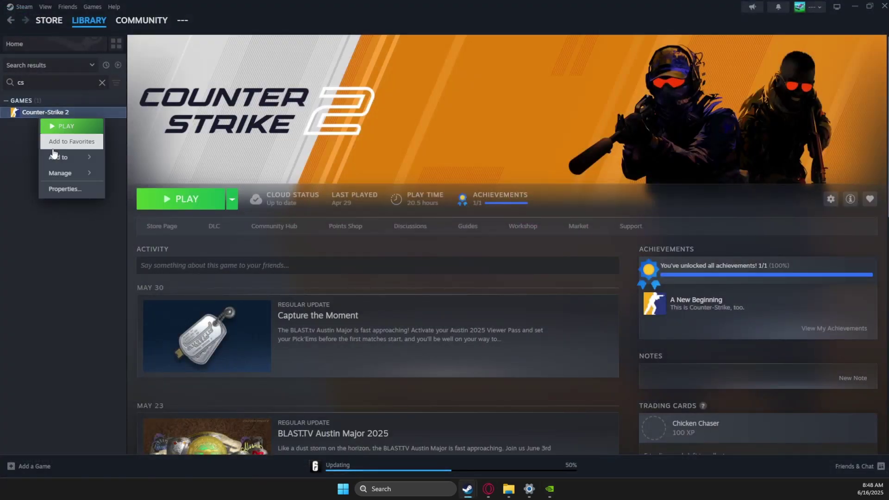
pyautogui.click(51, 188)
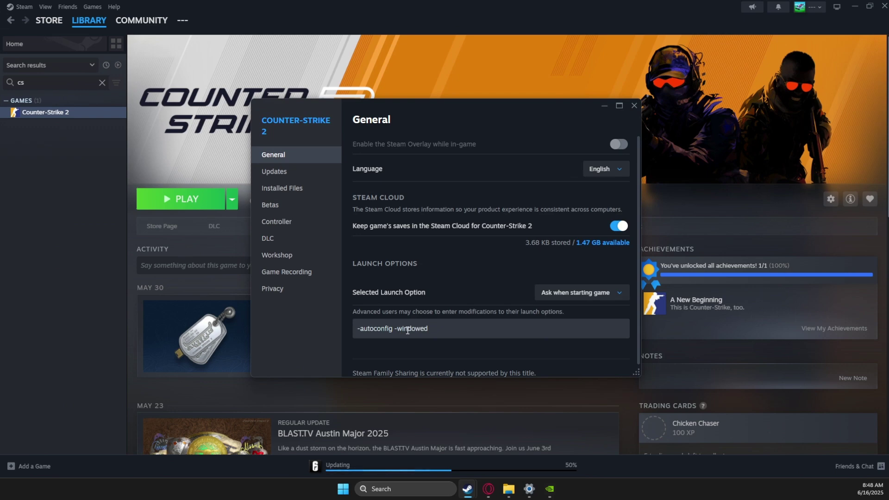
pyautogui.click(634, 106)
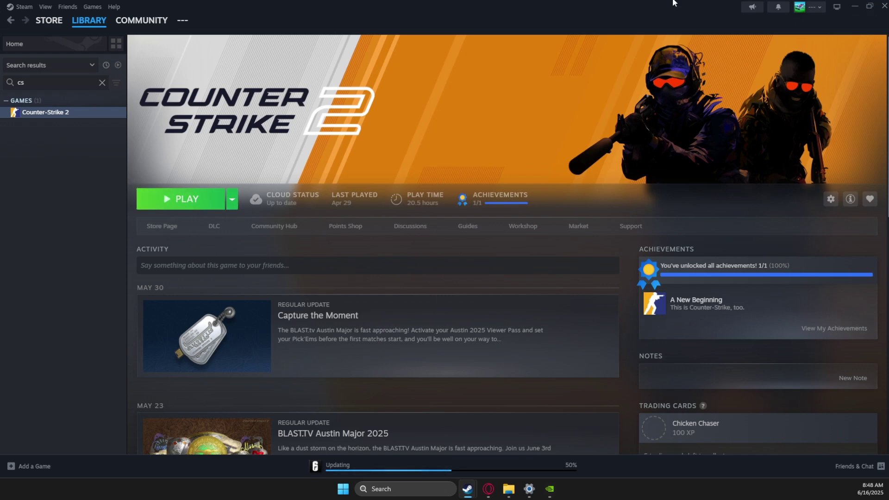
pyautogui.click(854, 6)
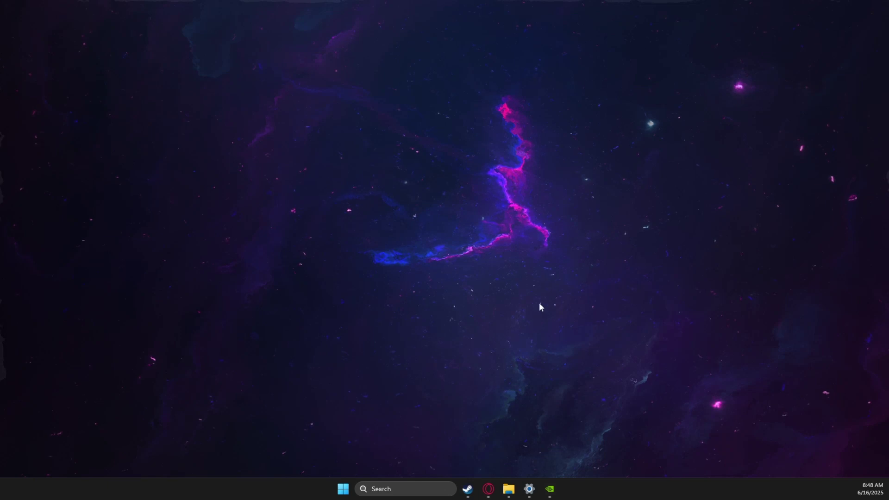
# Open the Windows Graphics settings and show the advanced graphics settings.
pyautogui.click(415, 491)
pyautogui.write('graphics settings')
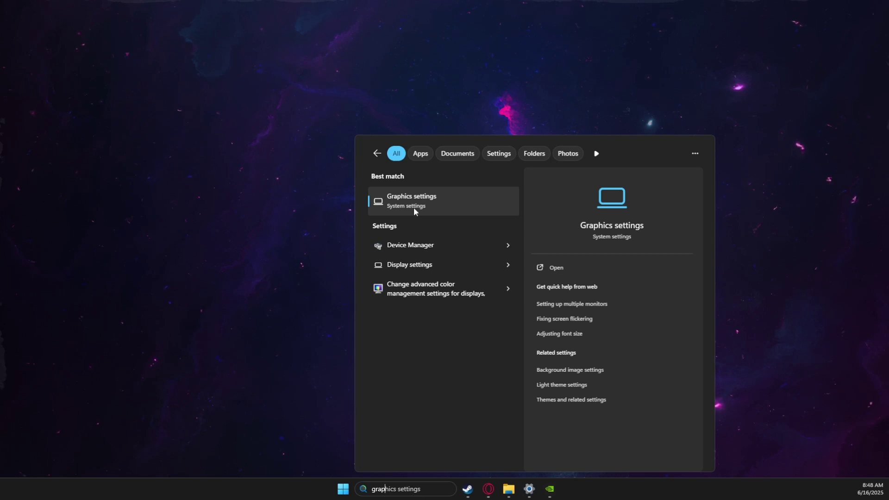
pyautogui.click(413, 207)
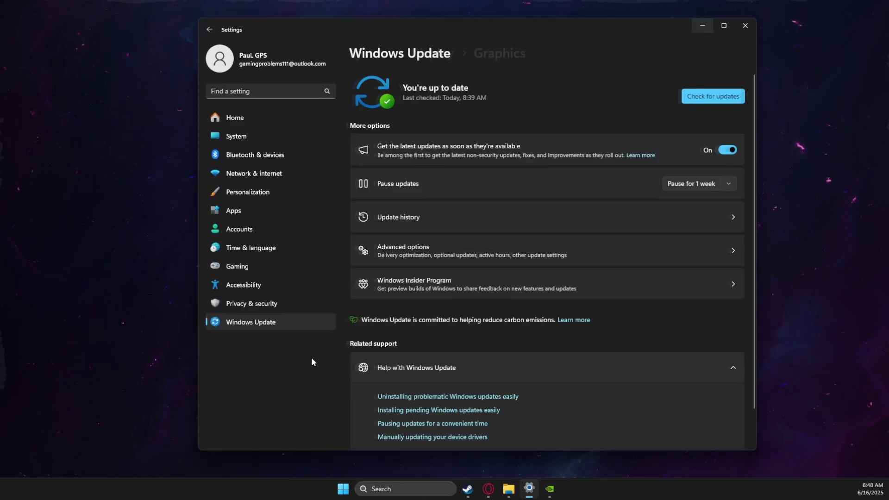
pyautogui.click(383, 174)
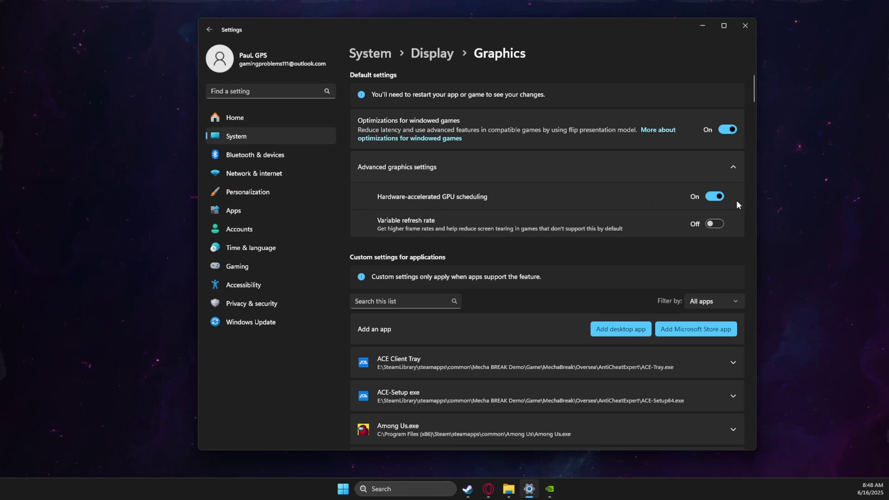
# Expand the E: drive cs2.exe entry among the custom application settings and review its GPU preference and windowed-game optimizations.
pyautogui.scroll(-15, 486, 332)
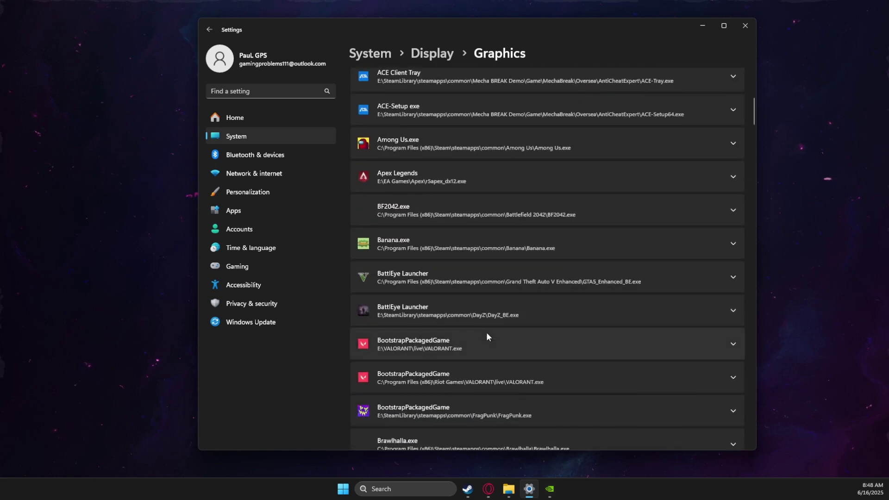
pyautogui.scroll(-10, 457, 301)
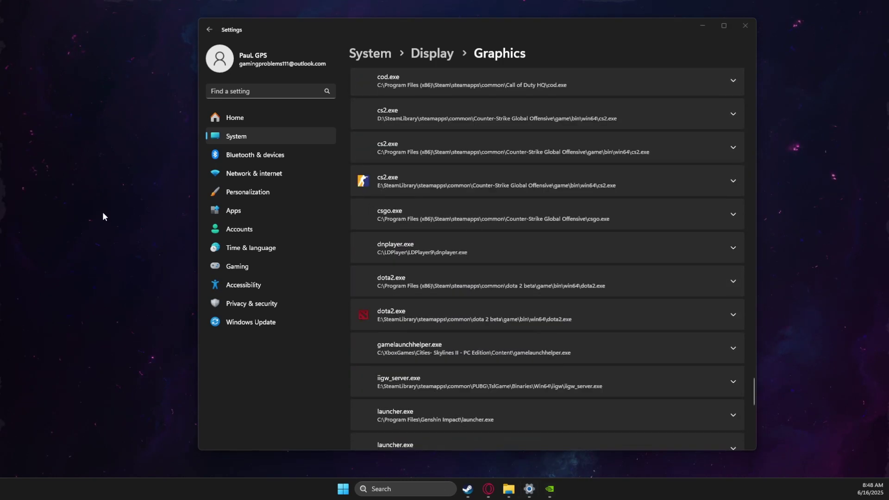
pyautogui.click(460, 191)
pyautogui.scroll(2, 440, 176)
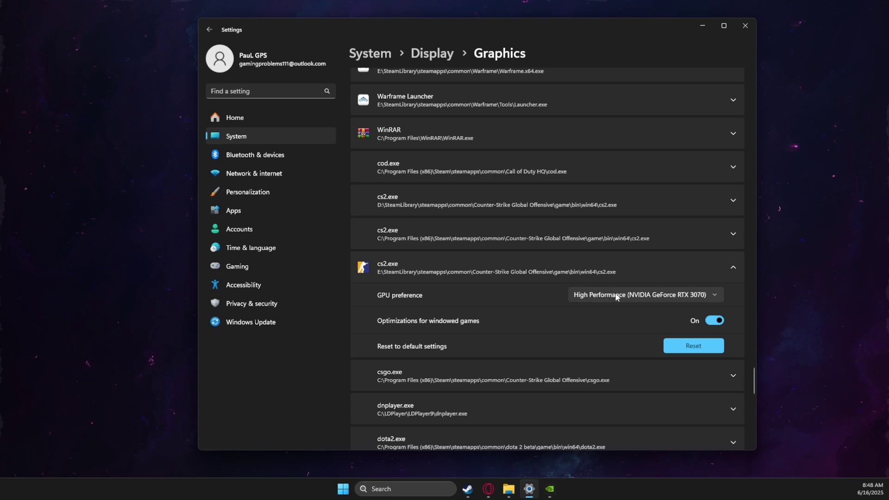
pyautogui.scroll(10, 459, 269)
pyautogui.moveTo(756, 342); pyautogui.dragTo(776, 82)
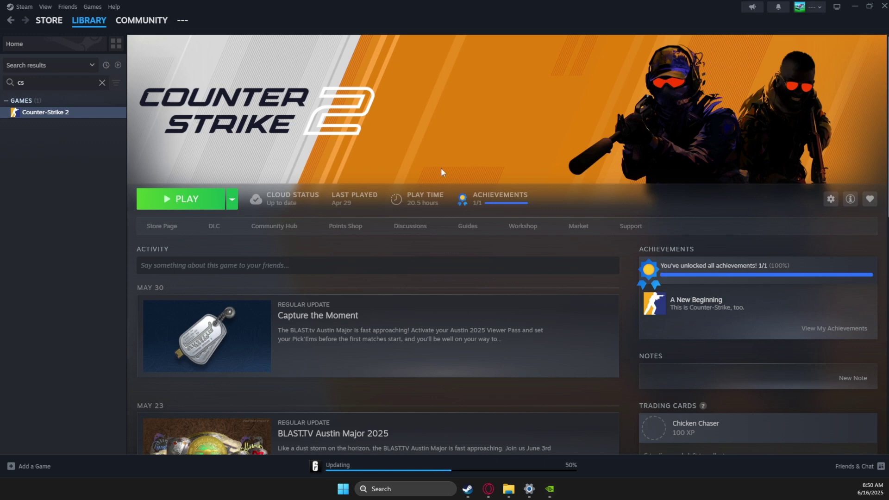
# Find Steam through Windows search and open its file location in File Explorer.
pyautogui.click(855, 6)
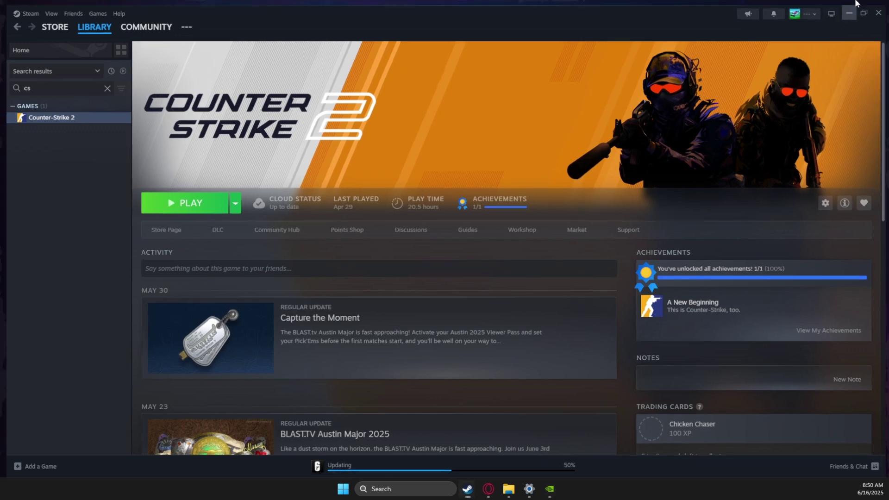
pyautogui.click(396, 487)
pyautogui.write('st')
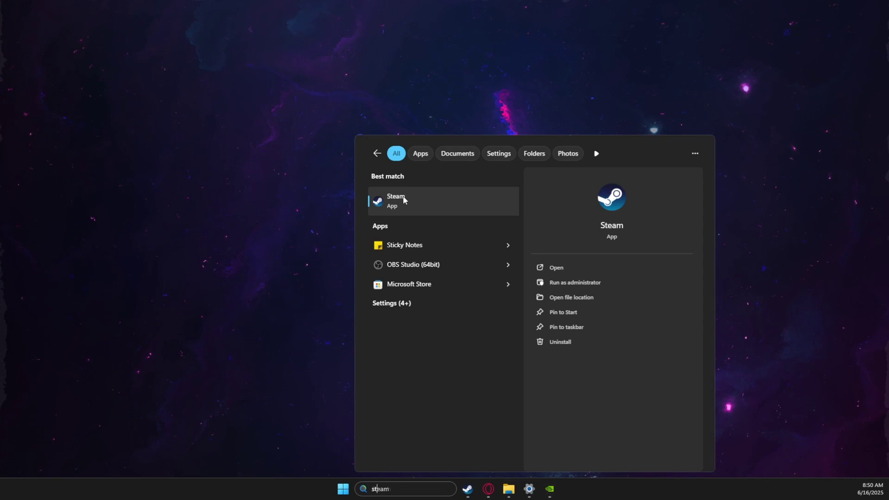
pyautogui.rightClick(403, 199)
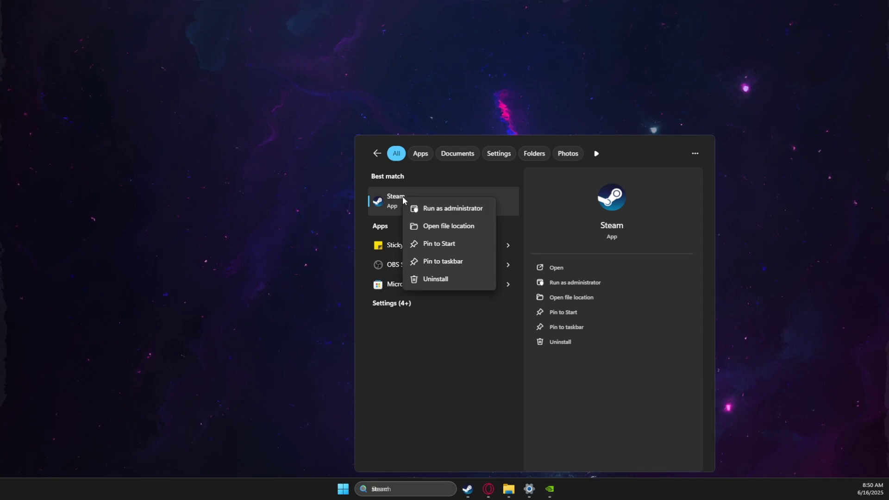
pyautogui.click(440, 225)
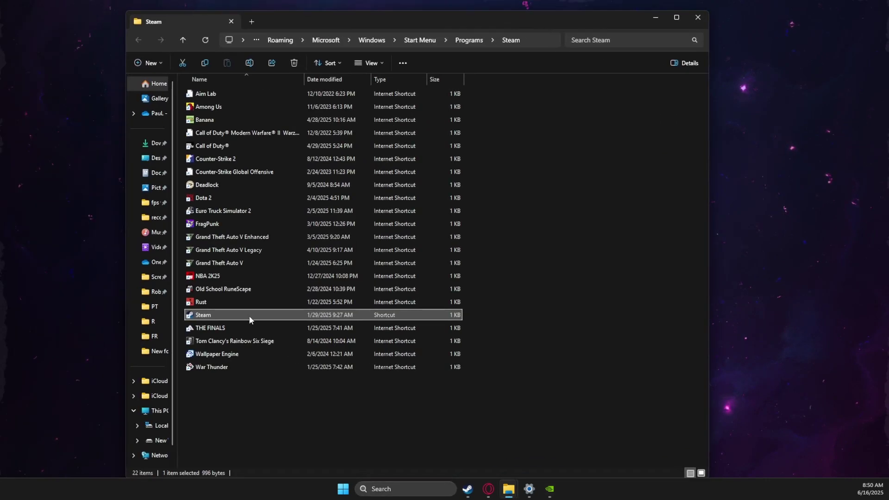
# Open the Steam shortcut's target folder and go into the userdata folder.
pyautogui.rightClick(205, 315)
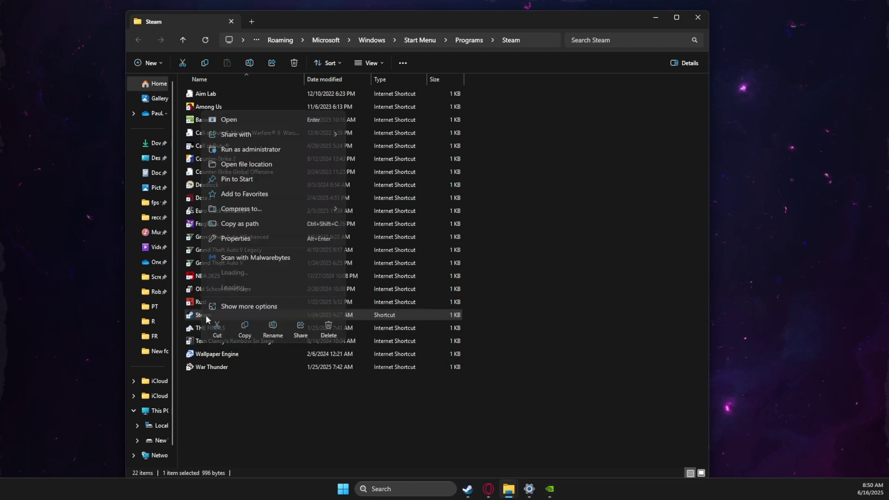
pyautogui.click(254, 166)
pyautogui.scroll(3, 252, 320)
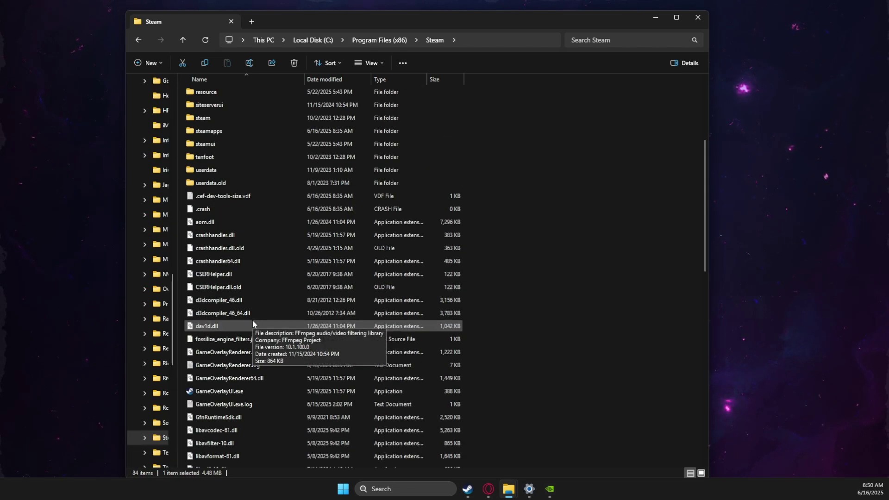
pyautogui.scroll(2, 252, 320)
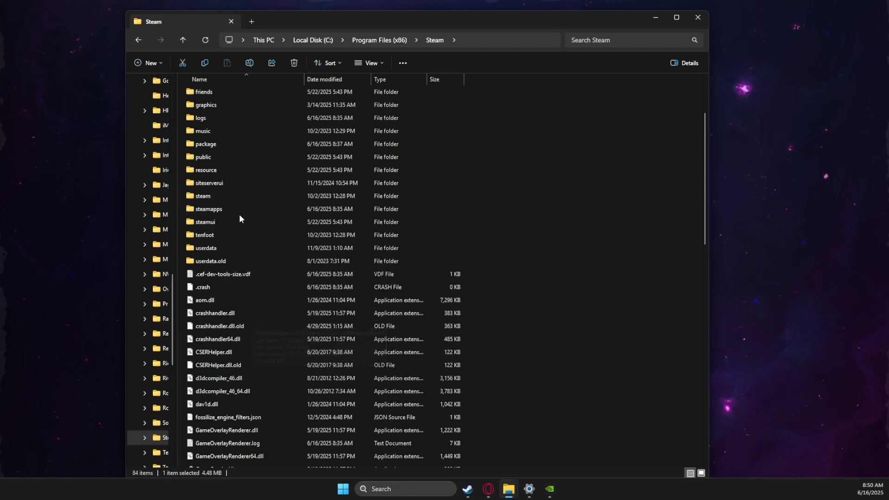
pyautogui.doubleClick(213, 250)
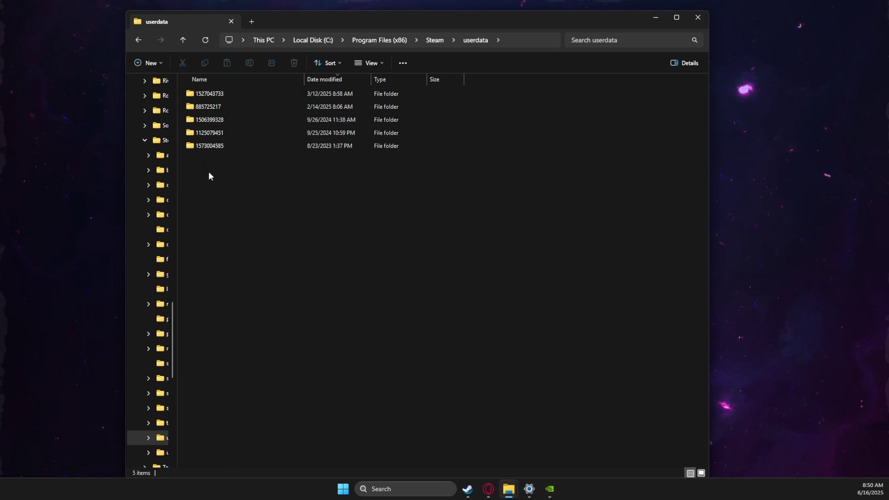
# Switch to Steam, open the account's profile page and copy its URL.
pyautogui.moveTo(467, 489)
pyautogui.click(420, 439)
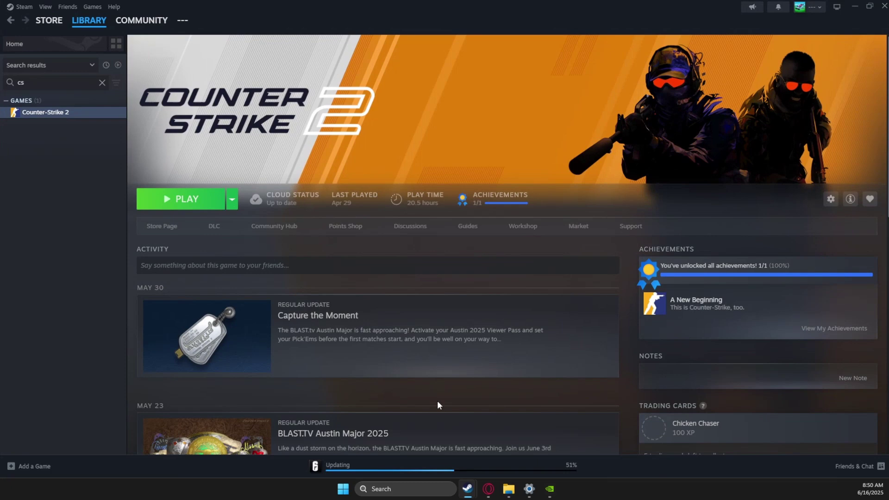
pyautogui.click(181, 23)
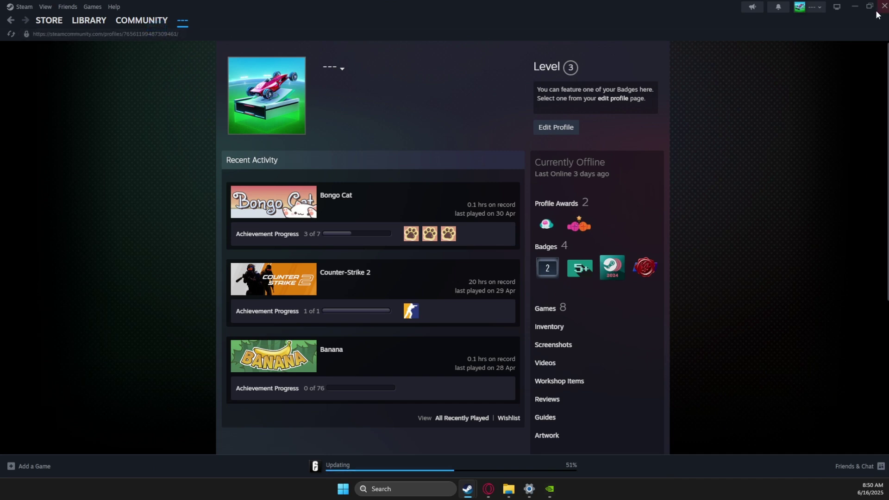
pyautogui.click(855, 6)
# Switch to Opera GX, maximize it and return to the SteamIDFinder home page.
pyautogui.click(483, 498)
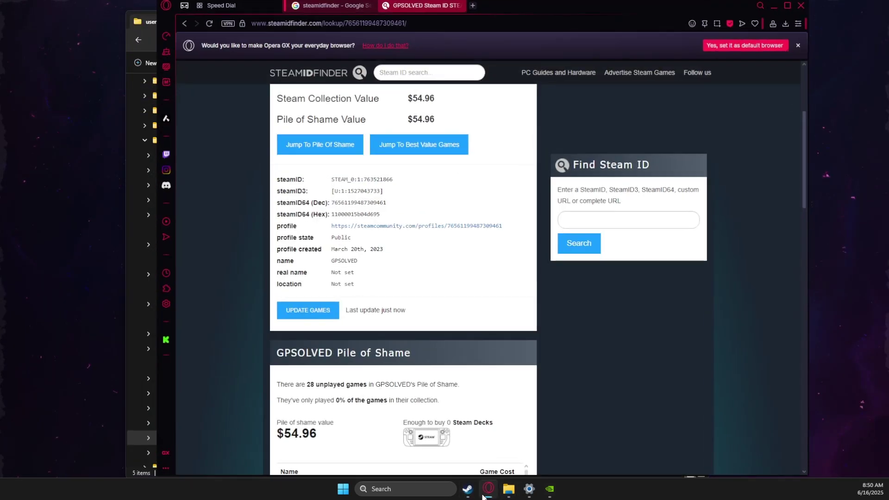
pyautogui.click(787, 5)
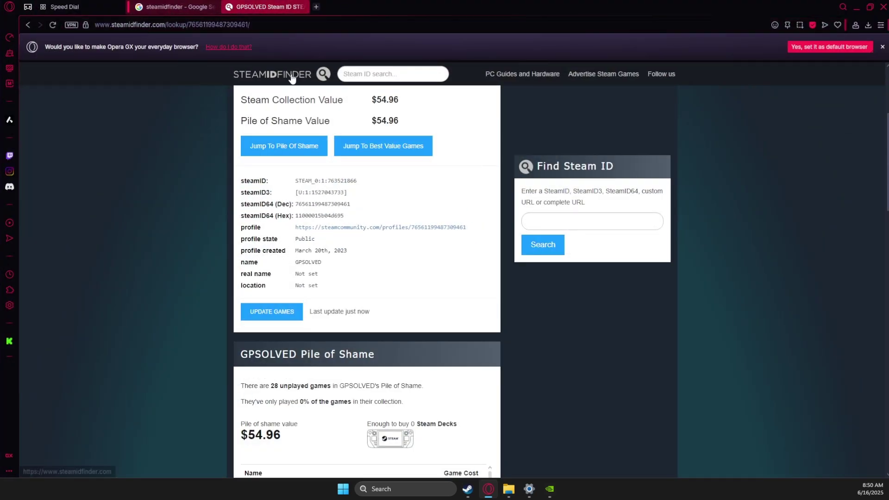
pyautogui.scroll(4, 346, 109)
pyautogui.hotkey('ctrl', 'v')
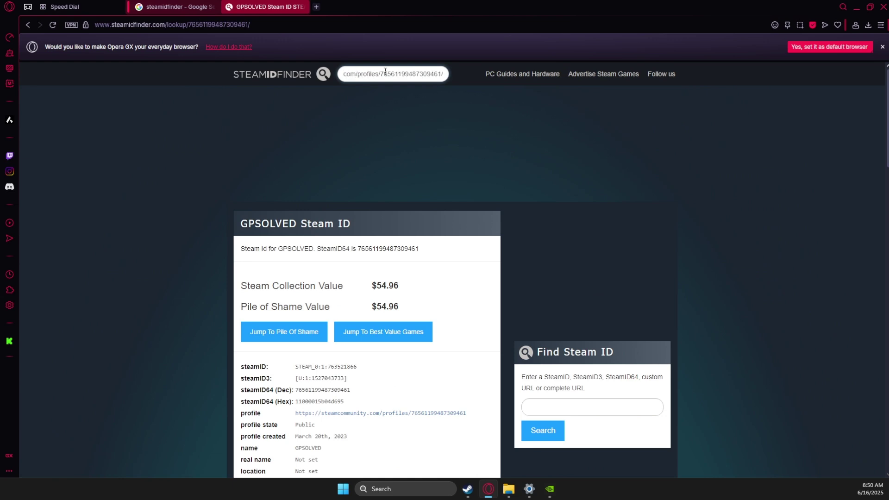
pyautogui.click(28, 24)
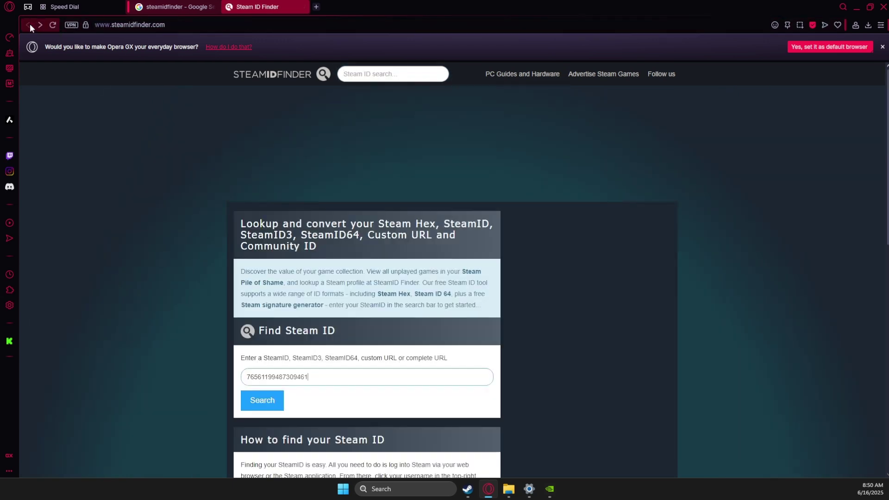
# Paste the Steam profile URL into the Find Steam ID field and trim it to the numeric account ID.
pyautogui.hotkey('ctrl', 'a')
pyautogui.hotkey('ctrl', 'v')
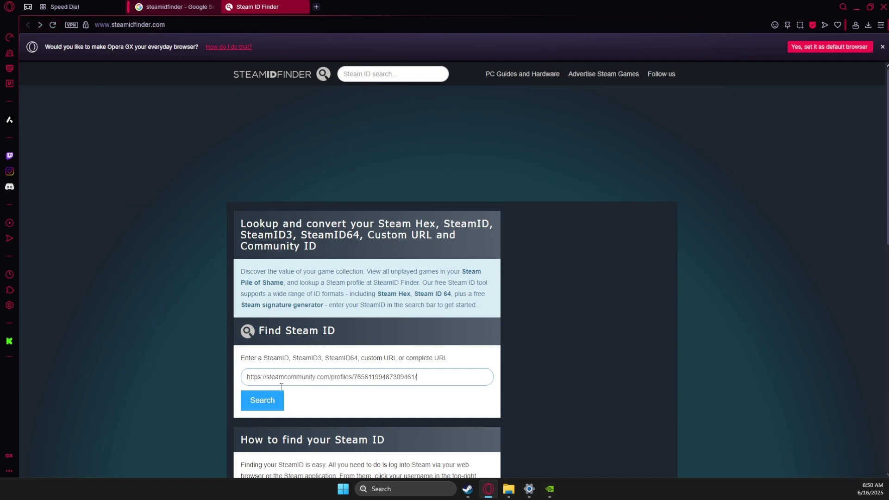
pyautogui.moveTo(354, 378); pyautogui.dragTo(125, 352)
pyautogui.press('BackSpace')
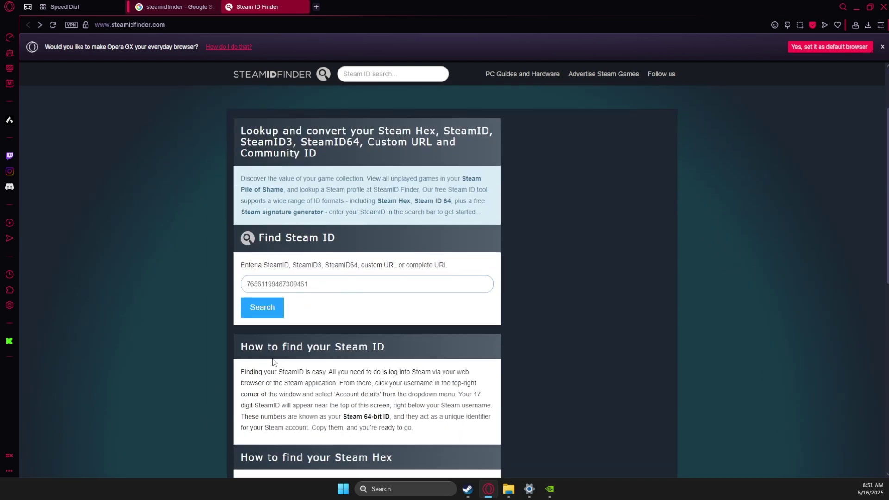
# Look up the entered Steam ID on SteamIDFinder and highlight the account number in the steamID3 row.
pyautogui.click(262, 308)
pyautogui.scroll(-1, 301, 342)
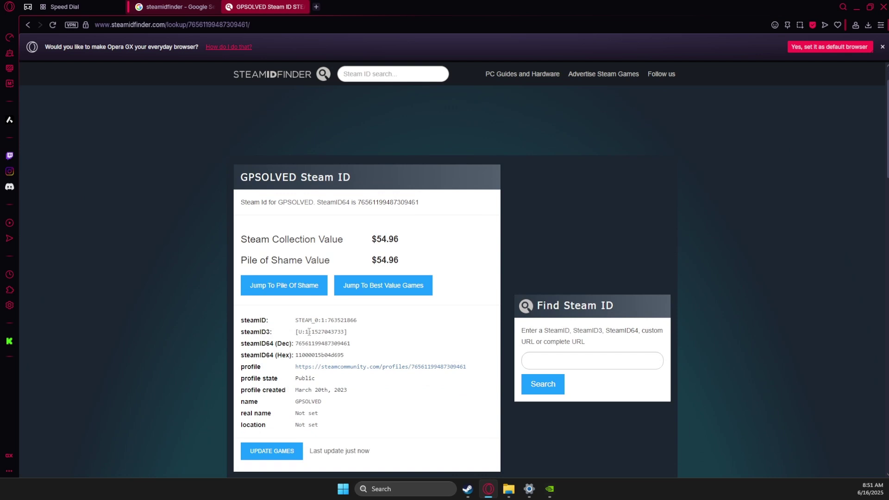
pyautogui.moveTo(313, 331); pyautogui.dragTo(347, 331)
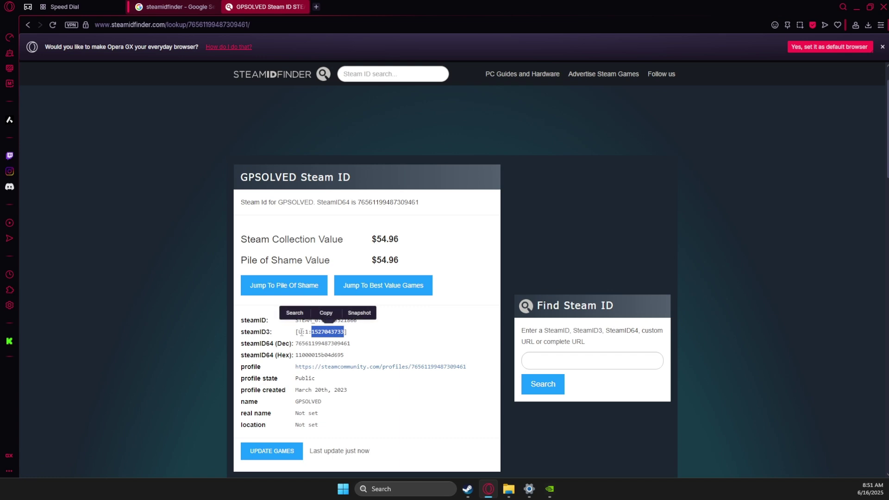
pyautogui.click(334, 334)
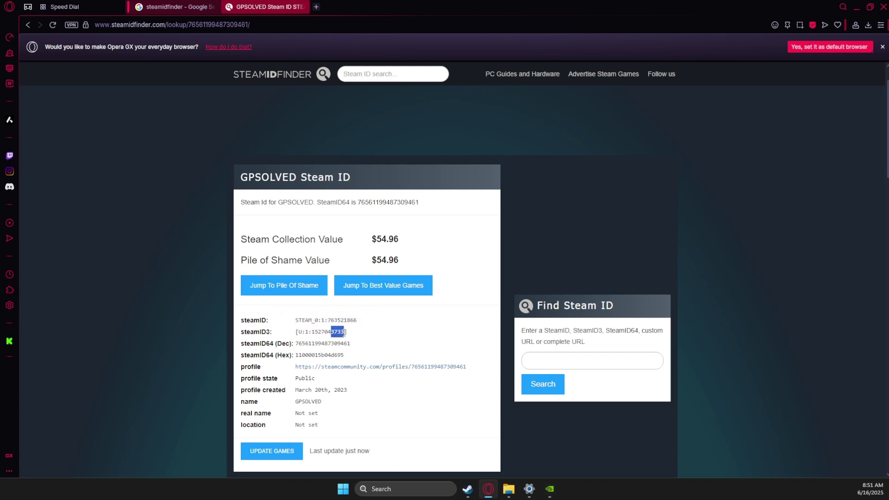
pyautogui.moveTo(345, 332); pyautogui.dragTo(345, 332)
# Switch to the userdata window in File Explorer and open the folder named after the account's steamID3 number.
pyautogui.moveTo(508, 489)
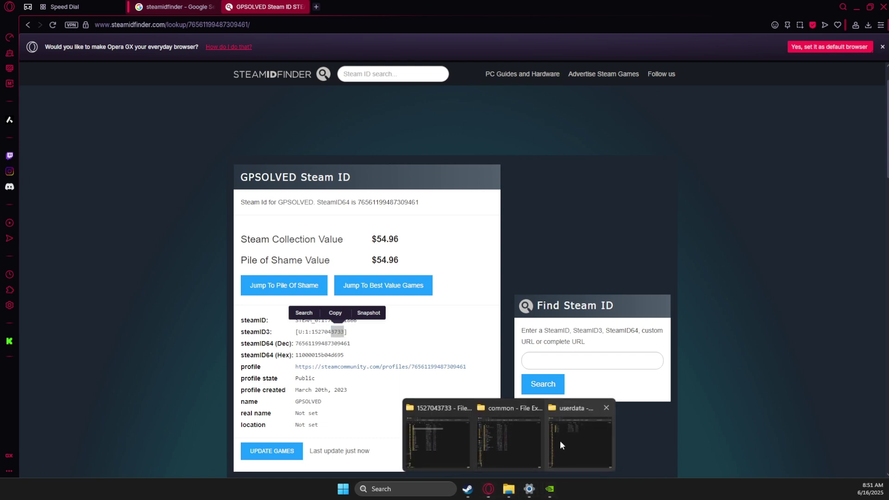
pyautogui.click(572, 443)
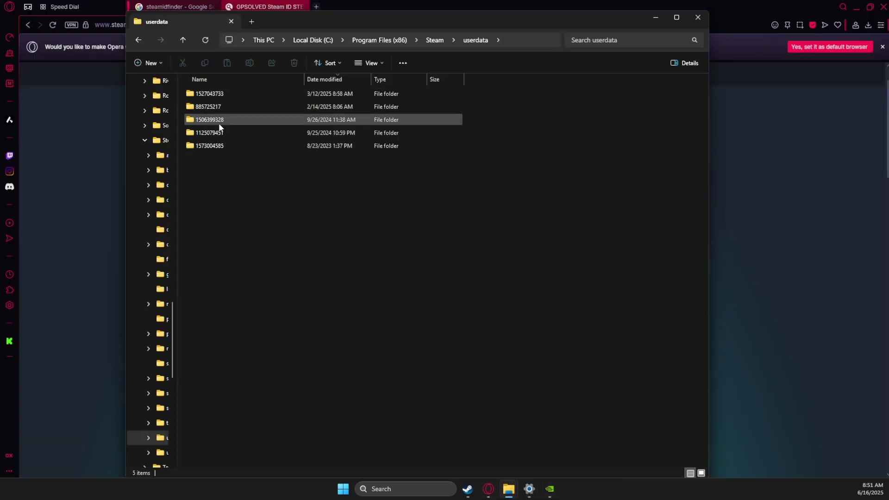
pyautogui.moveTo(215, 96)
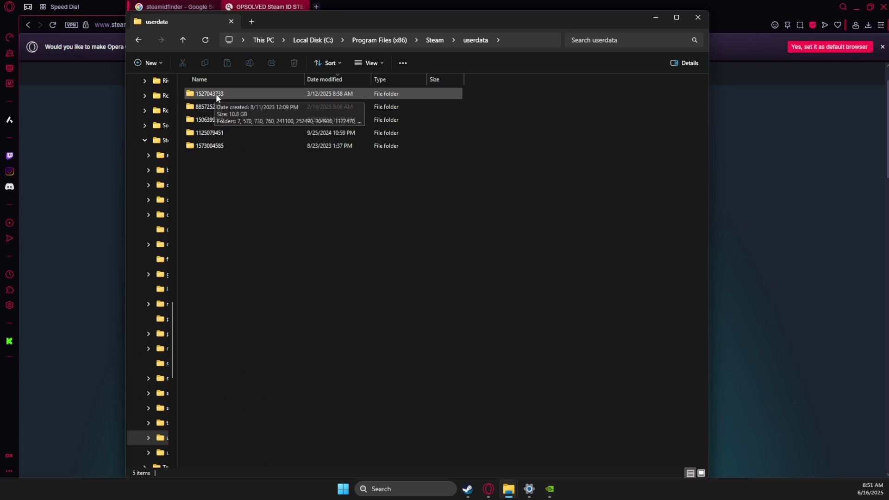
pyautogui.doubleClick(217, 95)
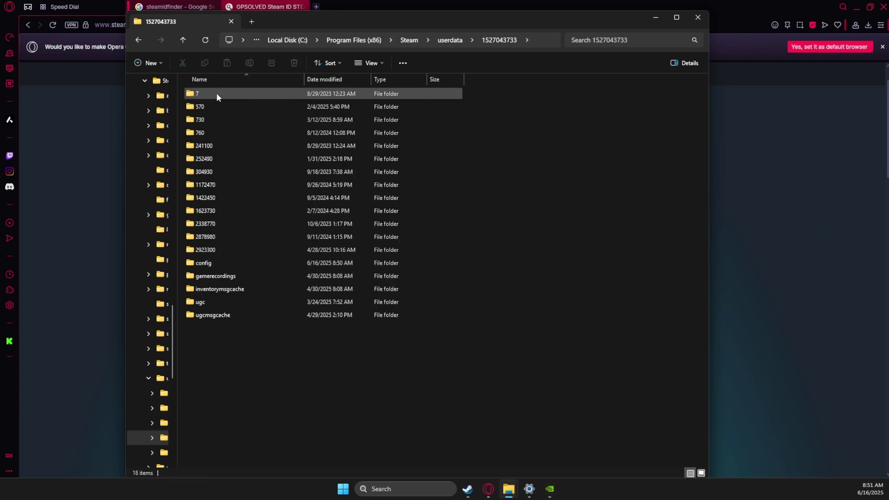
# Delete the 730 folder from the account's userdata folder and minimize File Explorer and the browser.
pyautogui.rightClick(201, 122)
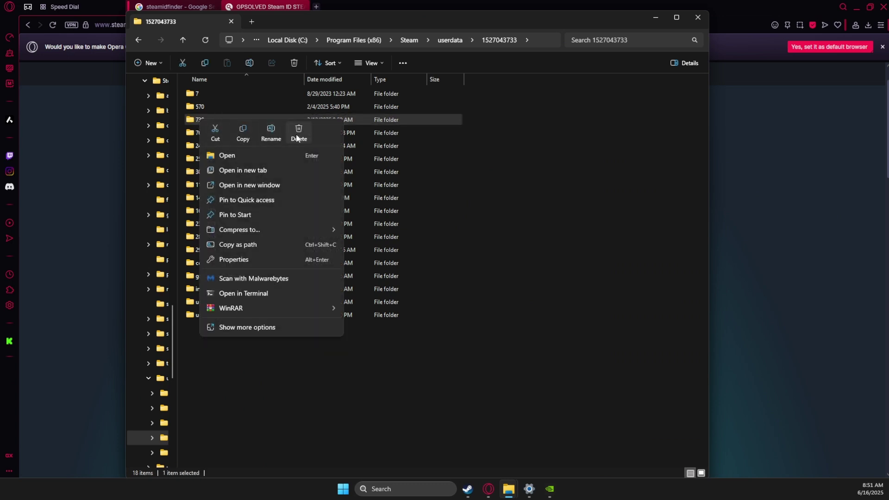
pyautogui.click(298, 135)
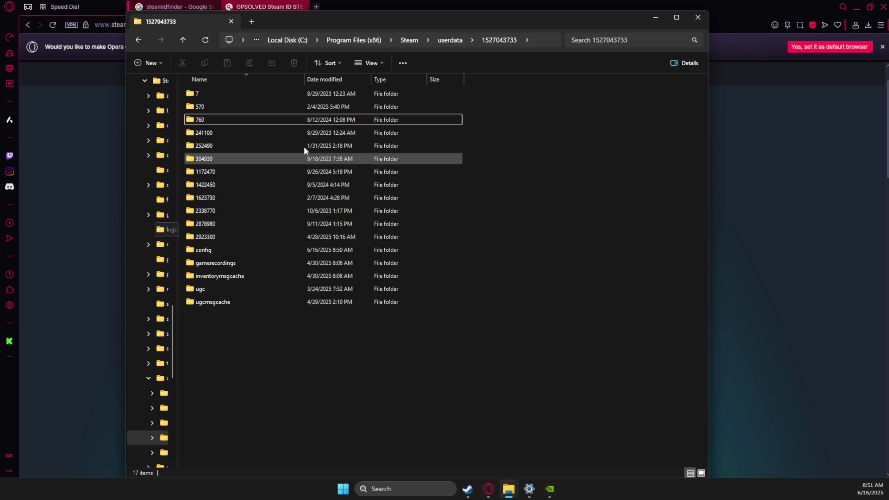
pyautogui.click(654, 17)
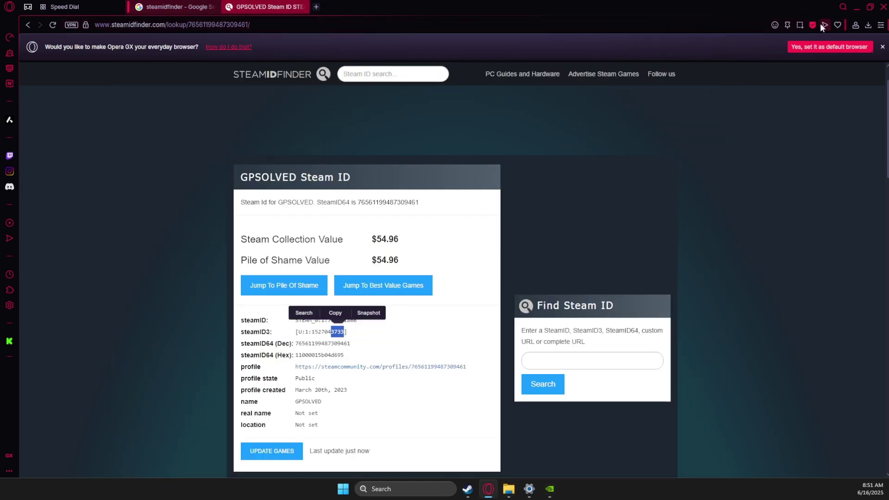
pyautogui.click(856, 7)
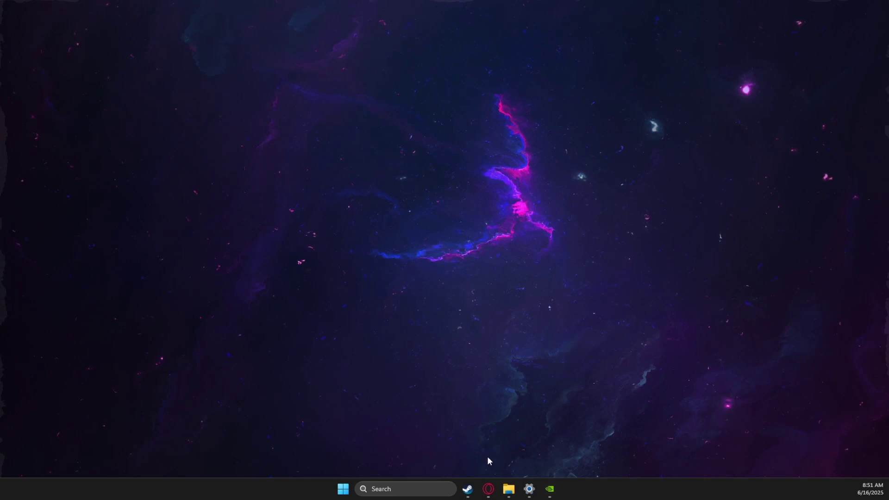
# Switch to Steam and open Counter-Strike 2's installation folder from the Installed Files section of its library properties.
pyautogui.moveTo(468, 489)
pyautogui.click(436, 458)
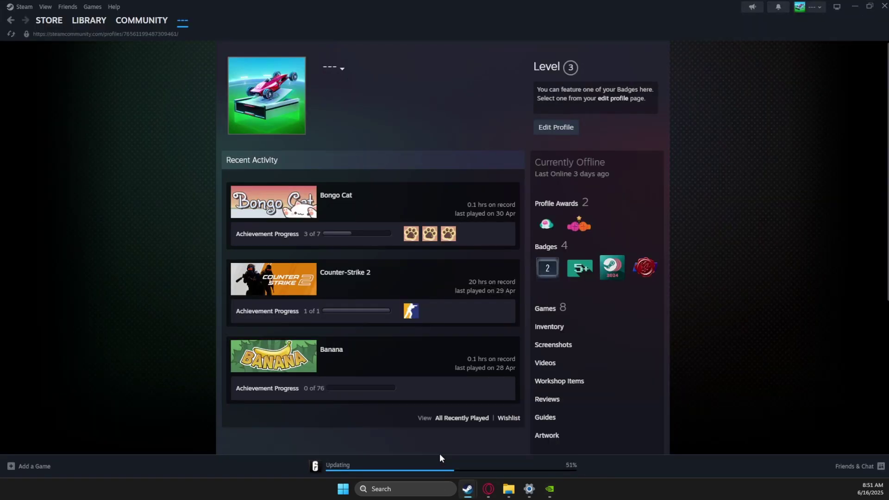
pyautogui.moveTo(468, 489)
pyautogui.click(399, 445)
pyautogui.click(89, 20)
pyautogui.rightClick(51, 116)
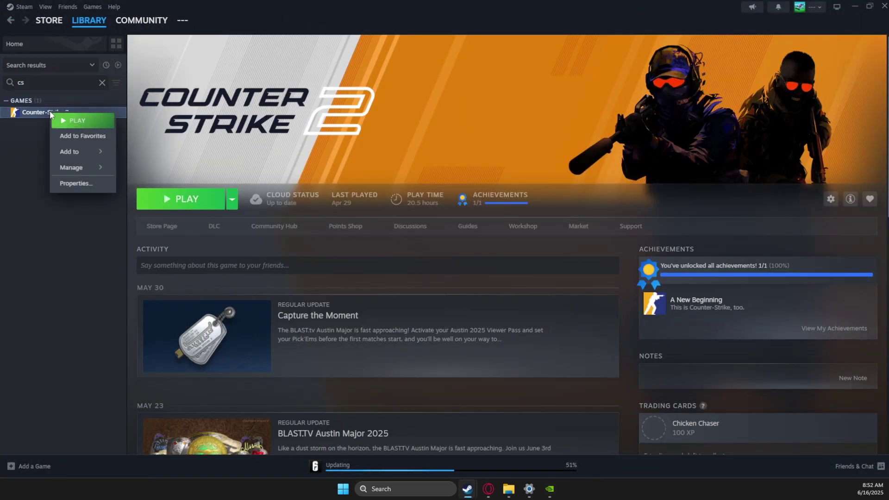
pyautogui.click(75, 182)
pyautogui.click(296, 190)
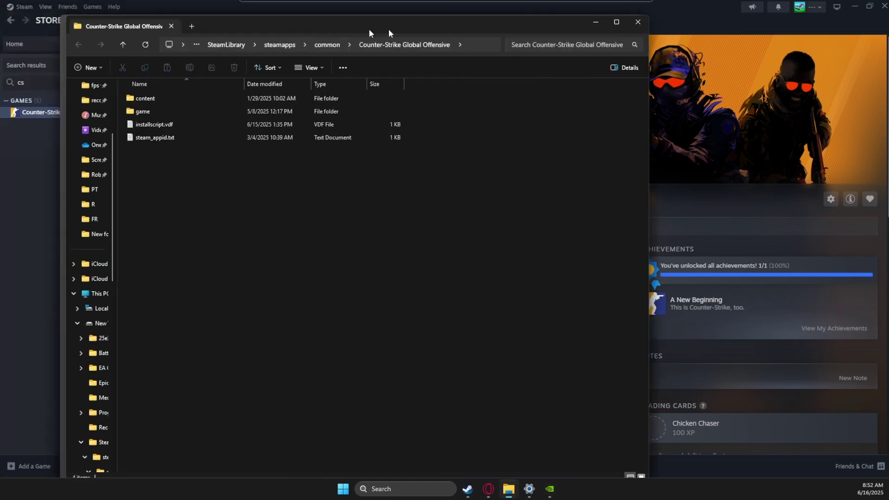
# Go to game\bin\win64 in the Counter-Strike Global Offensive folder and delete cs2.exe.
pyautogui.moveTo(388, 30); pyautogui.dragTo(522, 48)
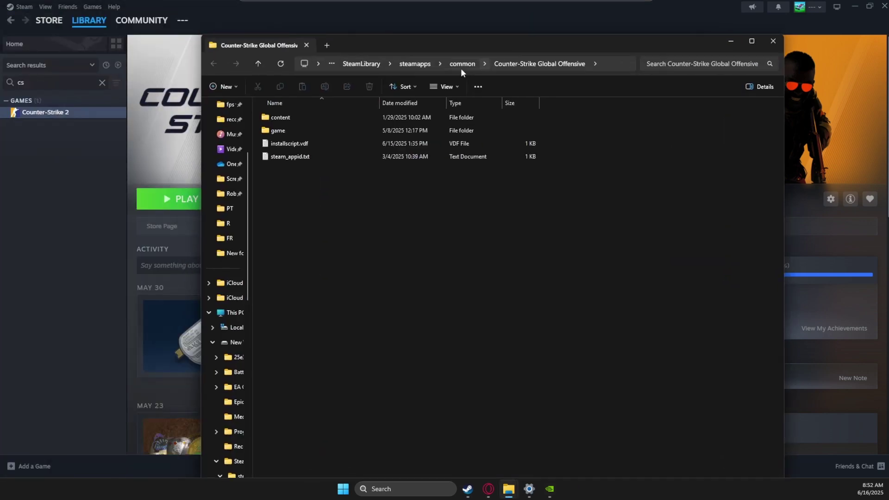
pyautogui.doubleClick(306, 130)
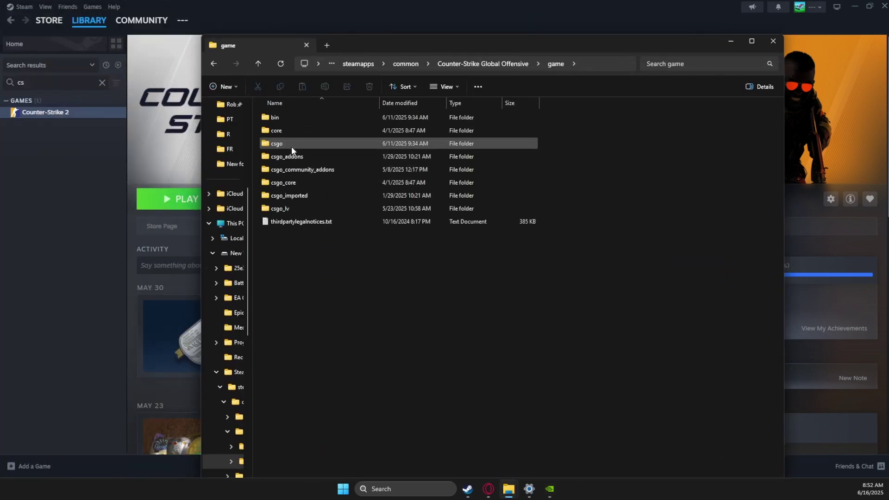
pyautogui.doubleClick(284, 120)
pyautogui.doubleClick(291, 121)
pyautogui.scroll(-1, 310, 204)
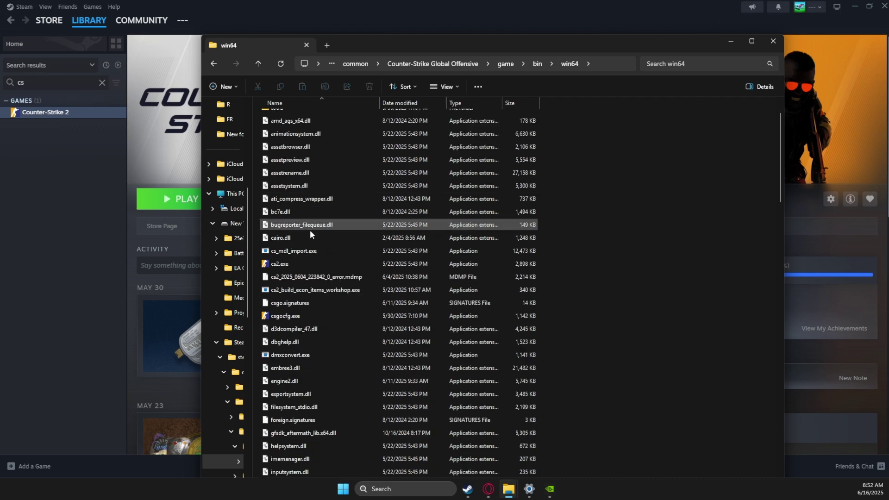
pyautogui.rightClick(285, 264)
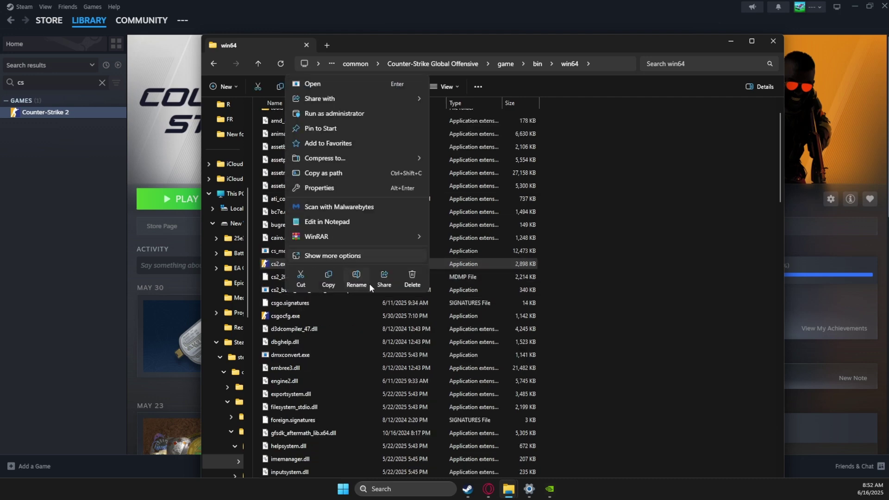
pyautogui.click(412, 278)
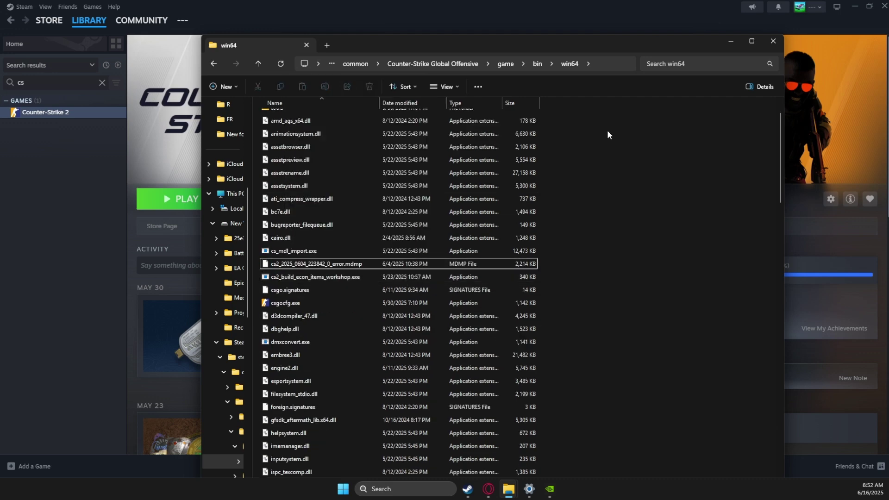
# Close the win64 folder window and verify the integrity of Counter-Strike 2's game files in Steam.
pyautogui.click(774, 42)
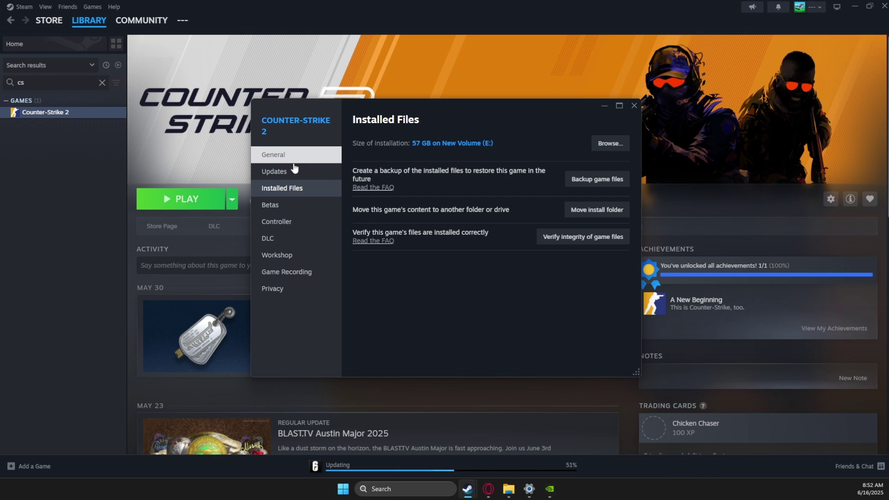
pyautogui.click(577, 241)
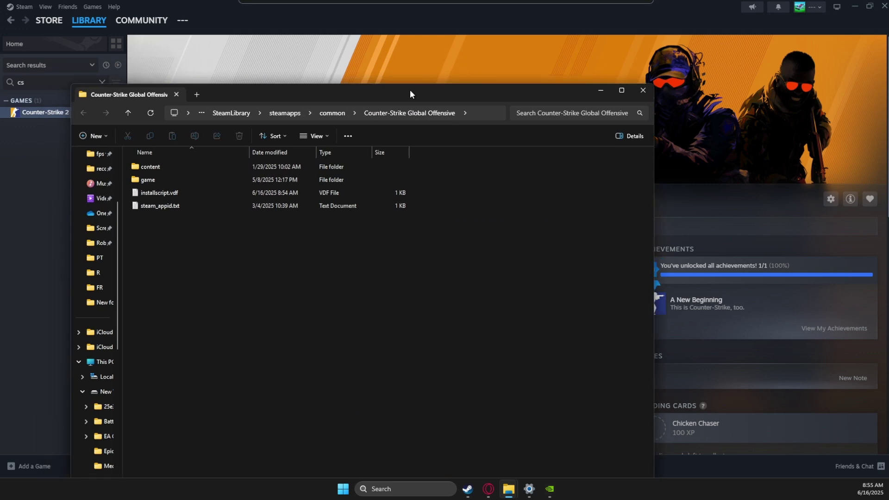
# Go to game\bin\win64 in the reopened Counter-Strike Global Offensive folder and select cs2.exe.
pyautogui.moveTo(409, 90); pyautogui.dragTo(496, 32)
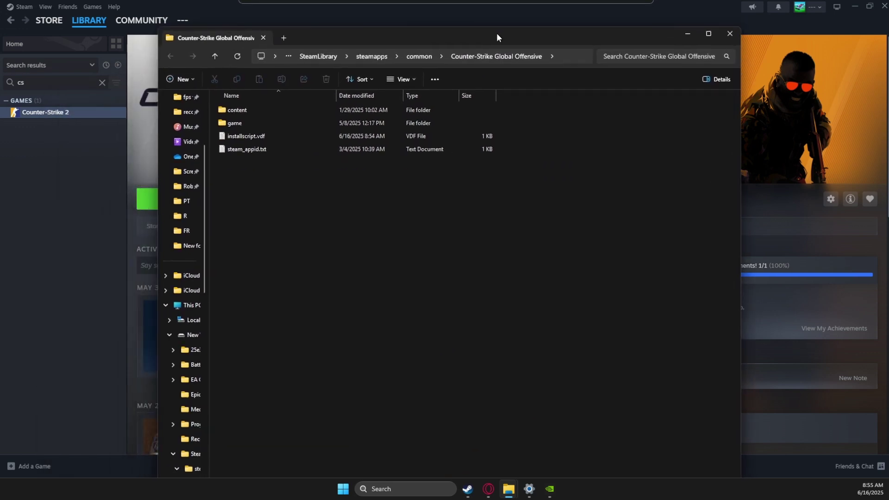
pyautogui.doubleClick(260, 121)
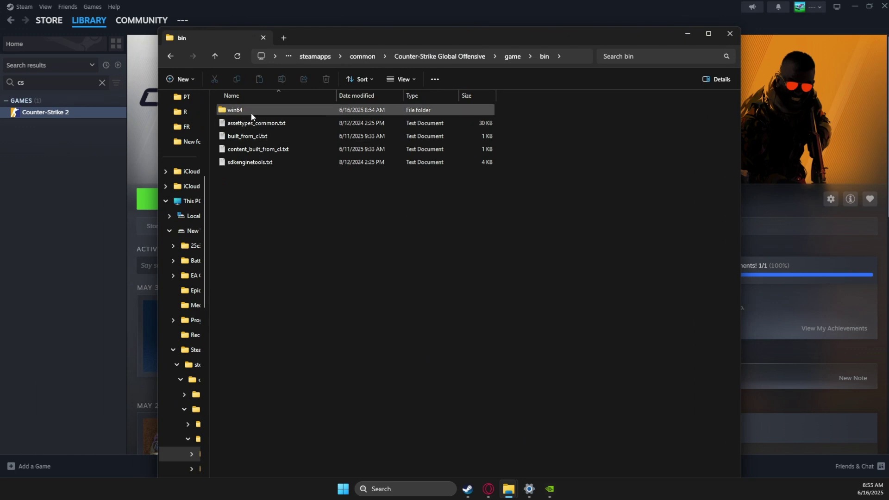
pyautogui.doubleClick(251, 112)
pyautogui.click(246, 294)
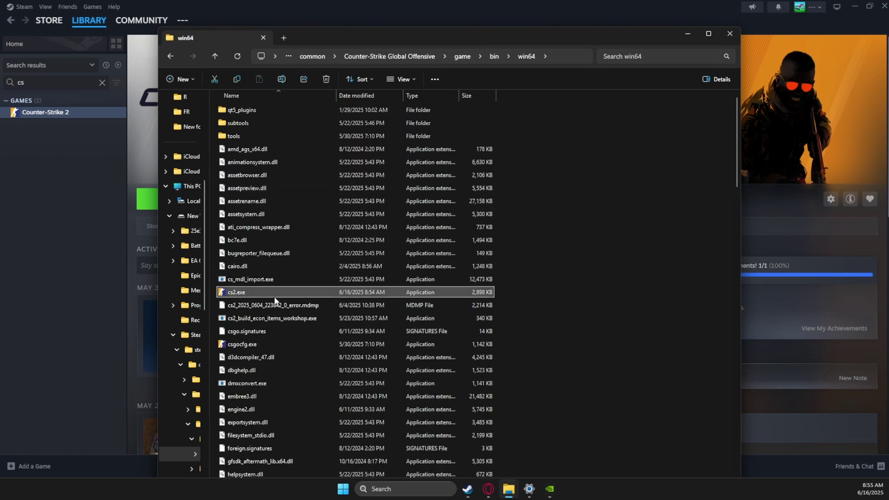
# Tick Disable fullscreen optimizations and Run this program as an administrator in cs2.exe's compatibility properties, then close properties and folder without applying.
pyautogui.rightClick(251, 291)
pyautogui.click(296, 212)
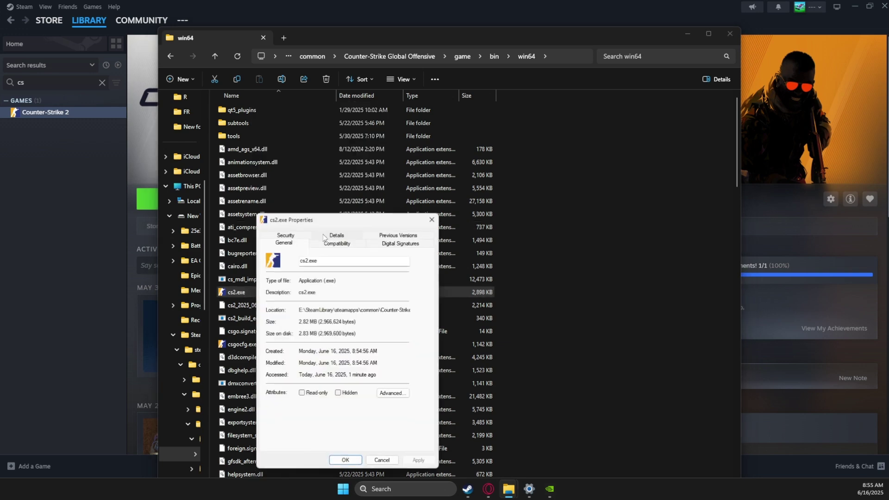
pyautogui.click(326, 242)
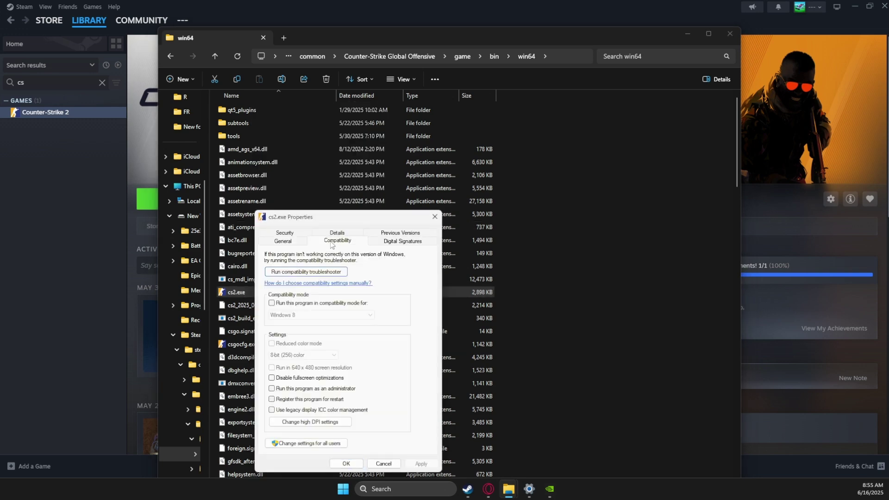
pyautogui.click(271, 377)
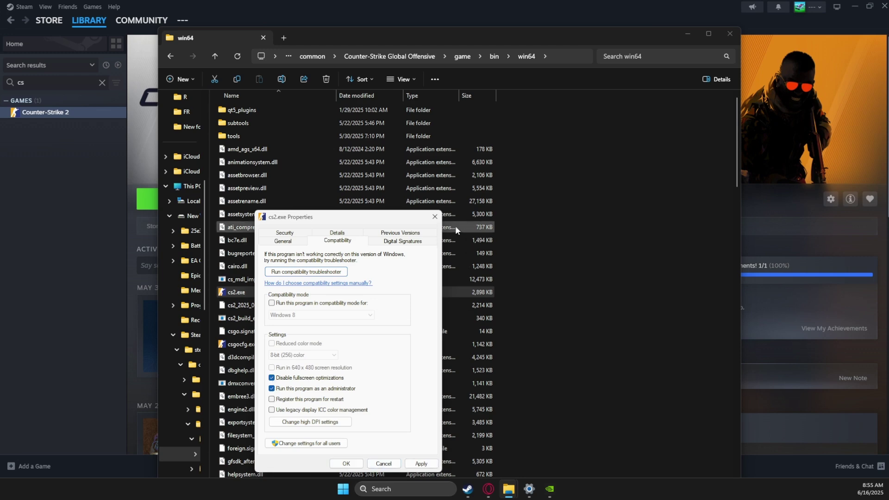
pyautogui.click(435, 217)
pyautogui.click(730, 34)
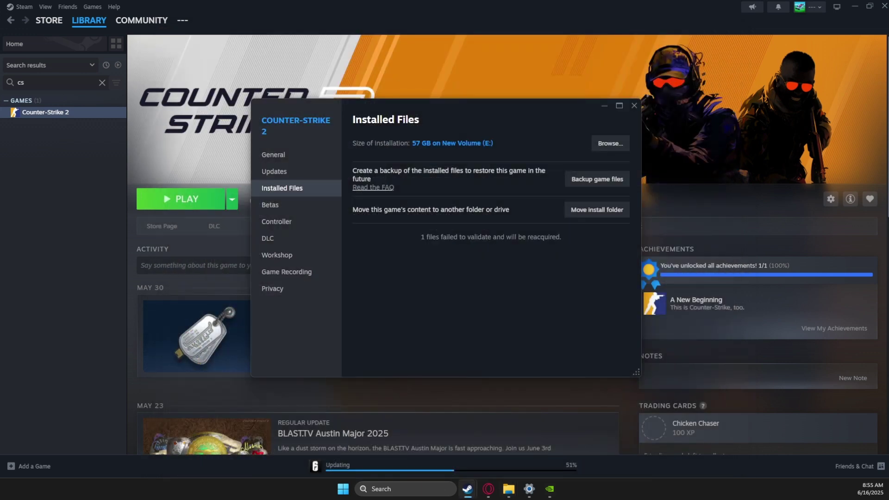